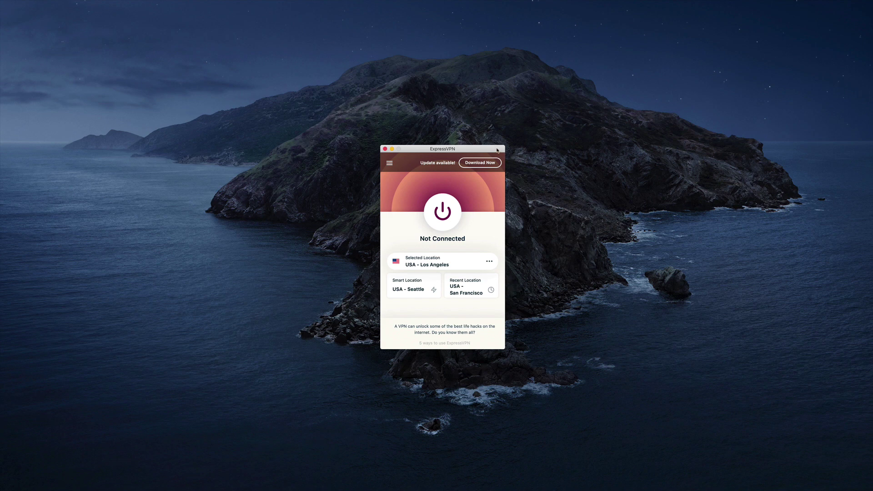
# Step: Reposition the disconnected ExpressVPN window by its title bar to just left of screen centre
pyautogui.moveTo(498, 150); pyautogui.dragTo(465, 144)
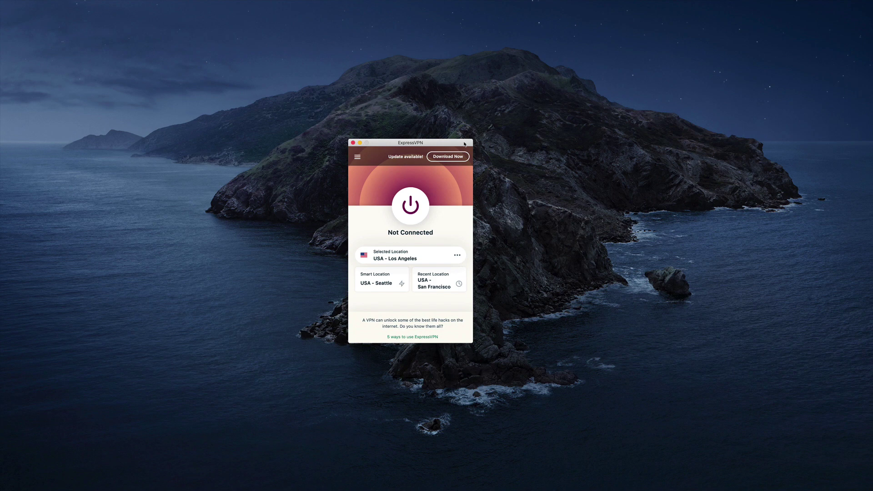
pyautogui.moveTo(464, 144); pyautogui.dragTo(448, 147)
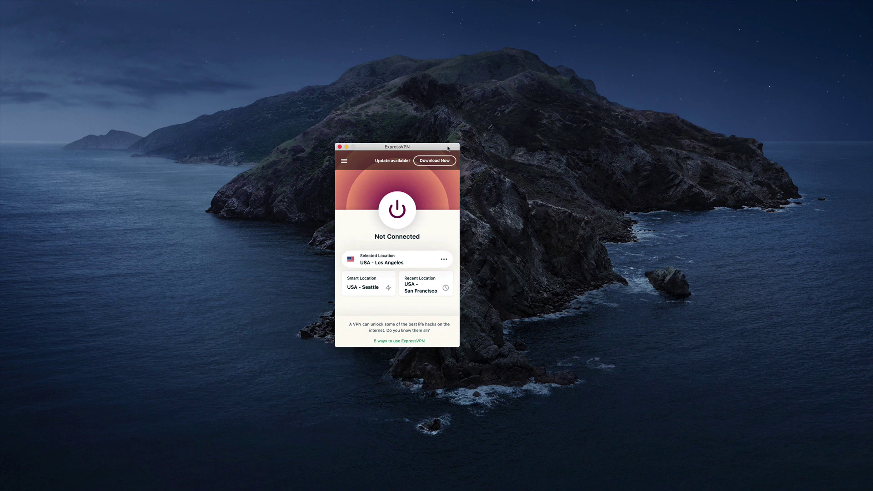
pyautogui.moveTo(447, 148); pyautogui.dragTo(441, 148)
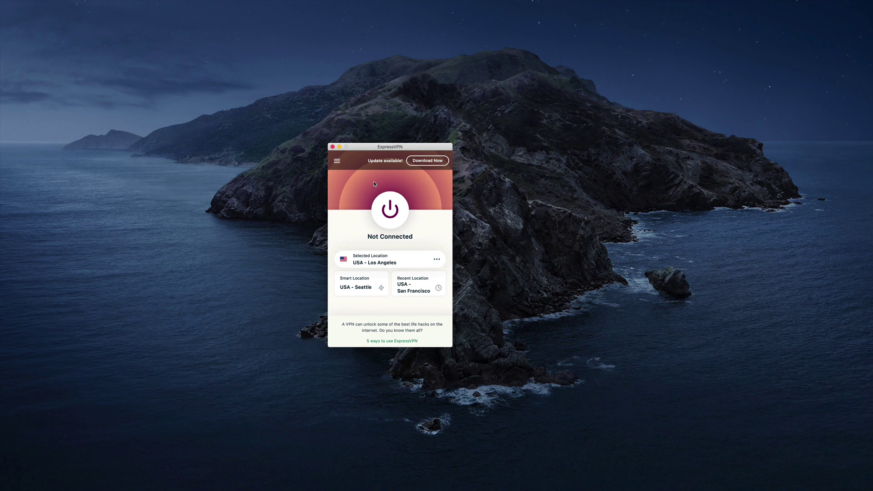
pyautogui.moveTo(421, 148); pyautogui.dragTo(453, 154)
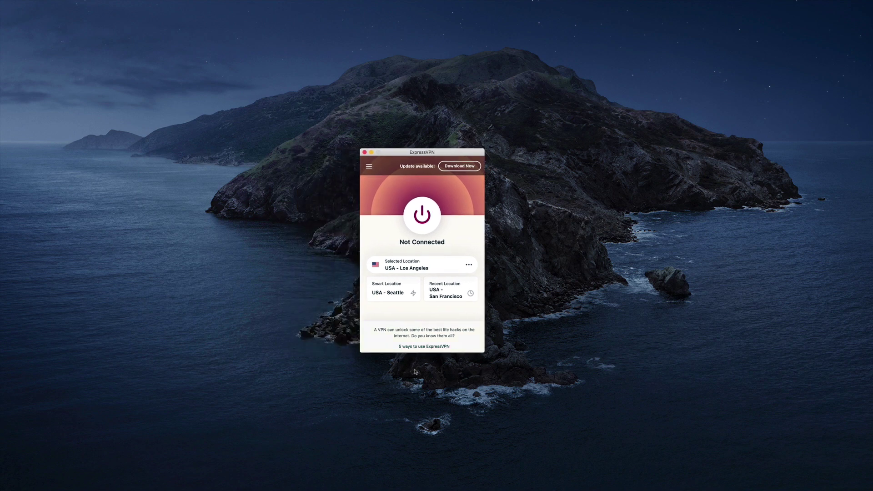
# Step: Quit ExpressVPN from its Dock icon's right-click menu
pyautogui.moveTo(335, 477)
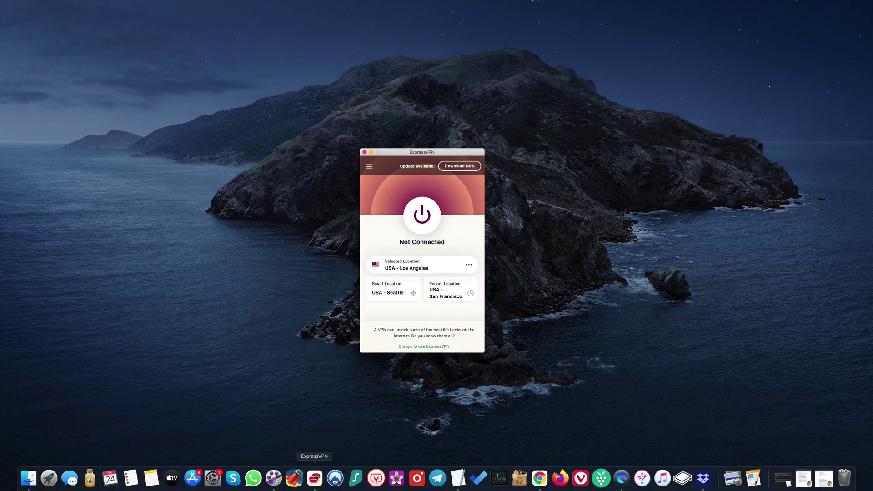
pyautogui.rightClick(314, 477)
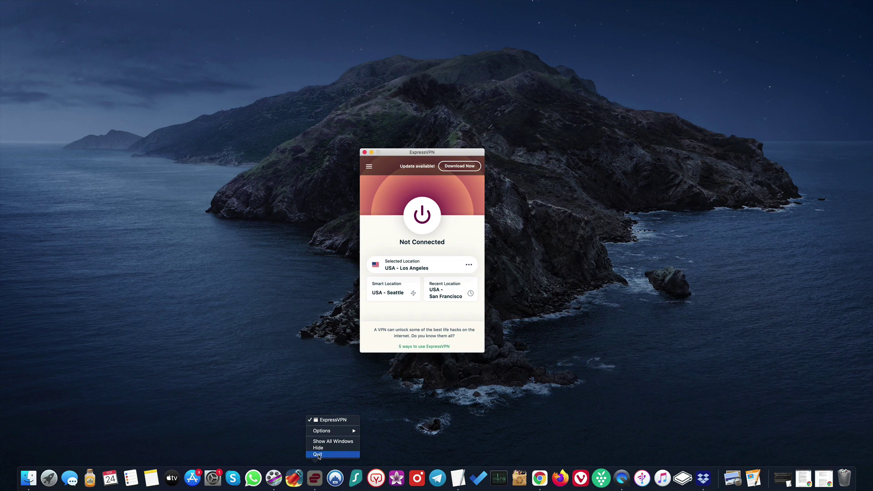
pyautogui.click(319, 455)
pyautogui.moveTo(315, 483)
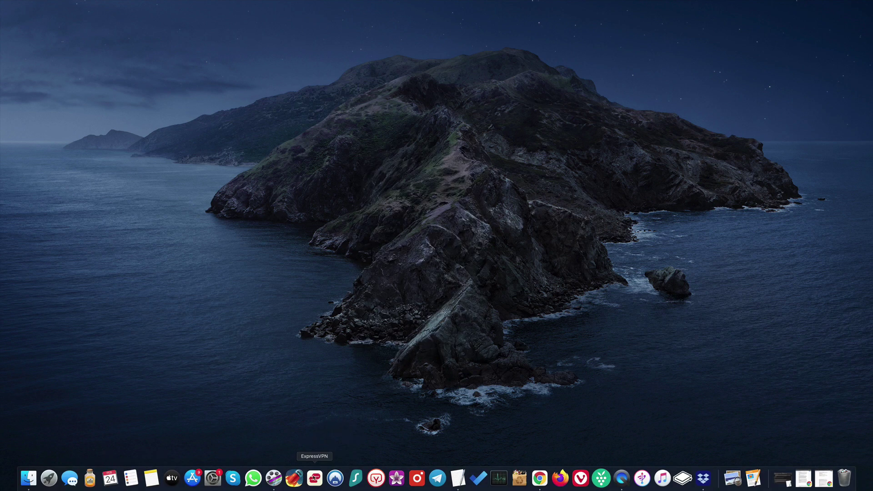
# Step: Relaunch ExpressVPN from the Dock and connect to USA - Los Angeles
pyautogui.click(315, 483)
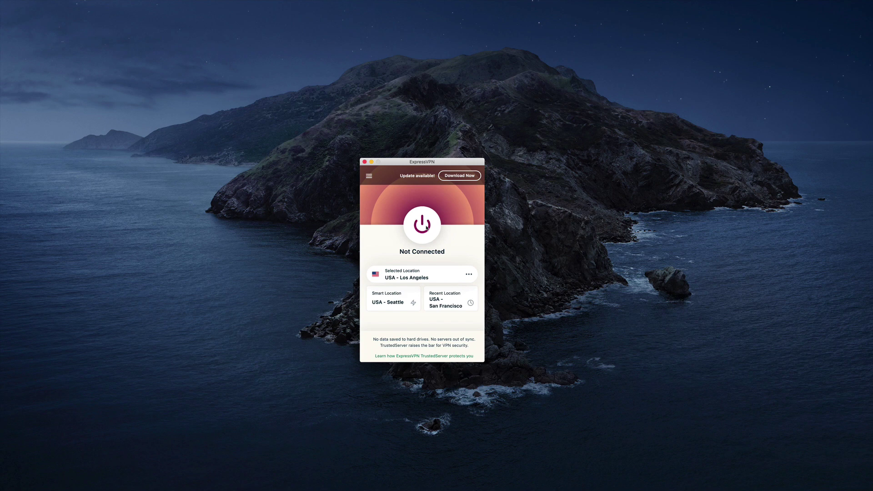
pyautogui.click(428, 231)
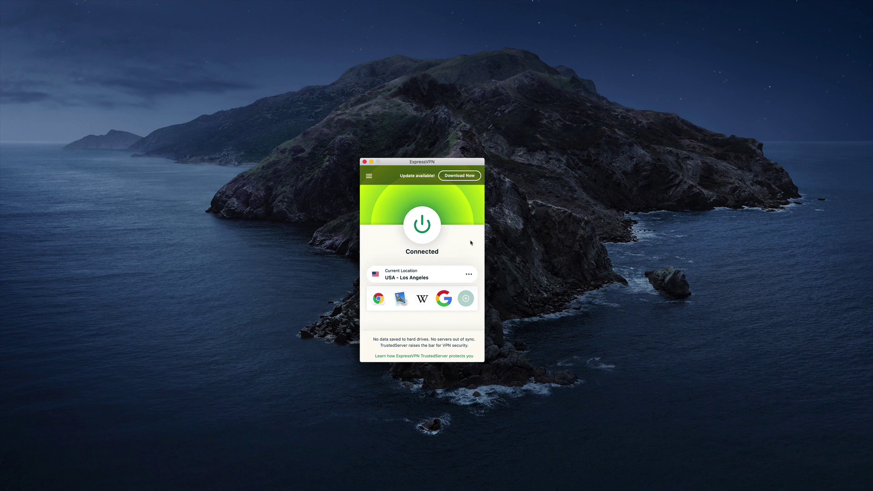
# Step: Disconnect from Los Angeles and connect to the Smart Location USA - Seattle instead
pyautogui.click(421, 230)
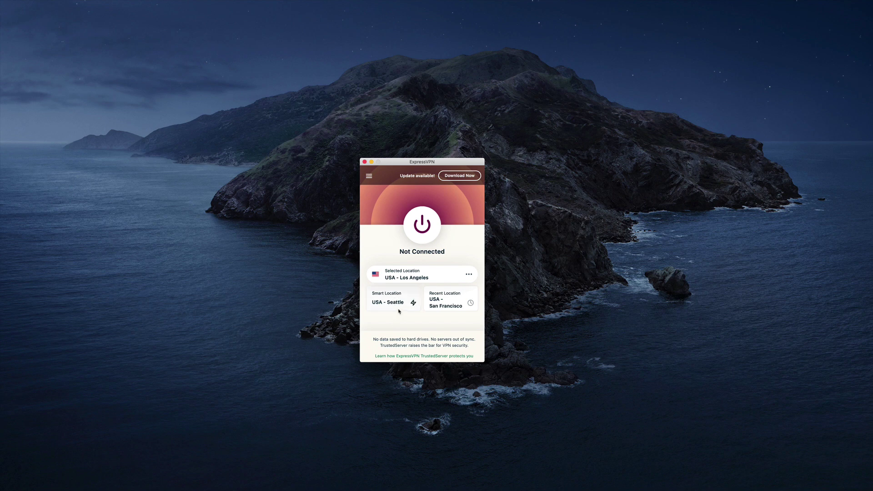
pyautogui.click(397, 304)
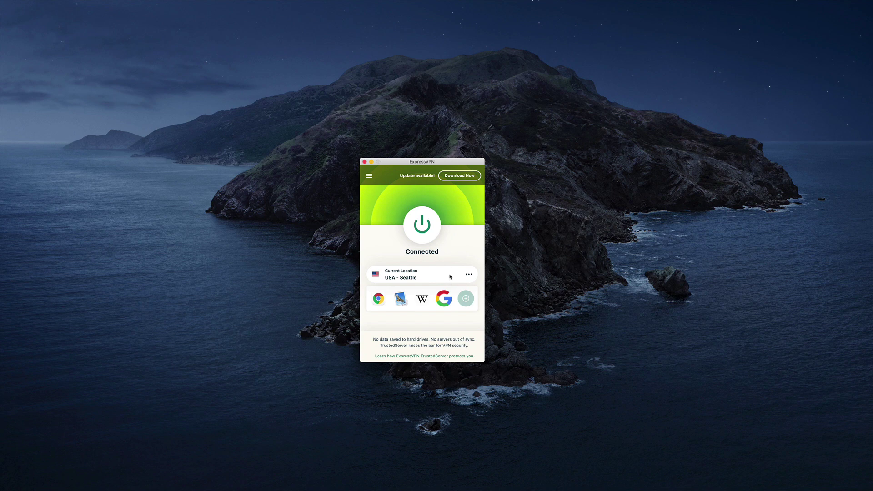
# Step: Disconnect the VPN from USA - Seattle with the power button
pyautogui.click(426, 233)
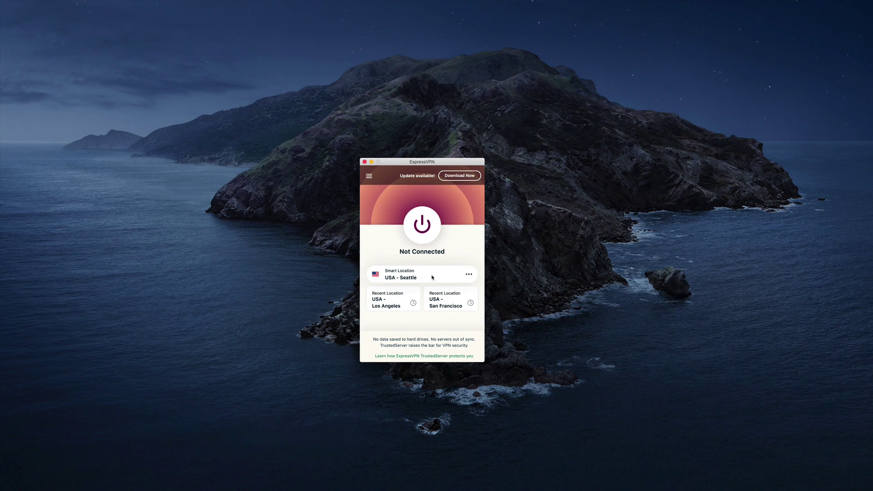
# Step: Pick USA - San Francisco under United States in the locations list and connect
pyautogui.click(468, 275)
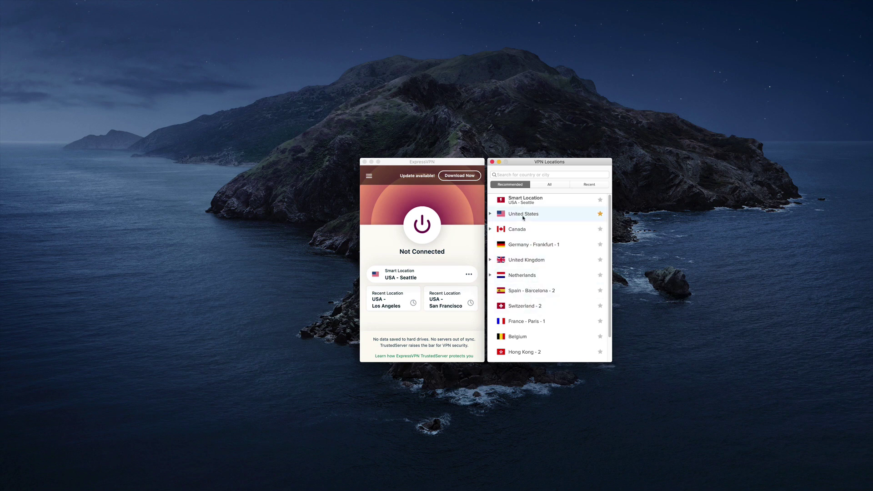
pyautogui.click(523, 174)
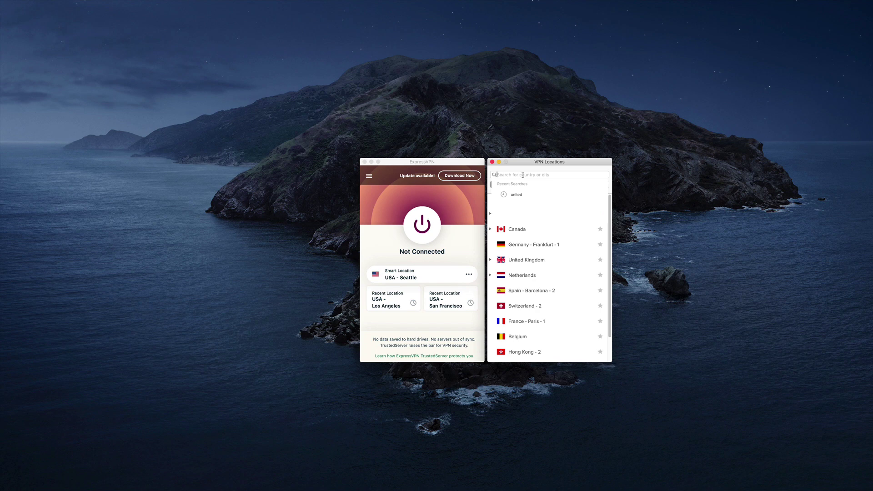
pyautogui.write('los')
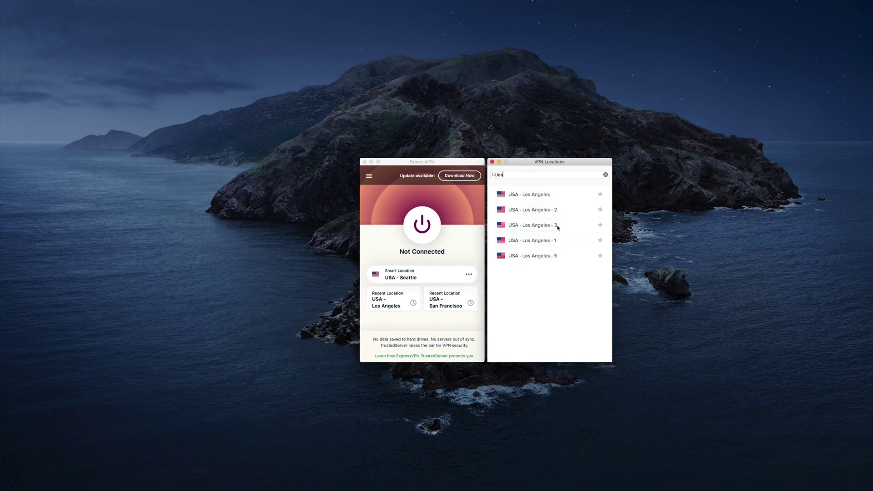
pyautogui.click(606, 174)
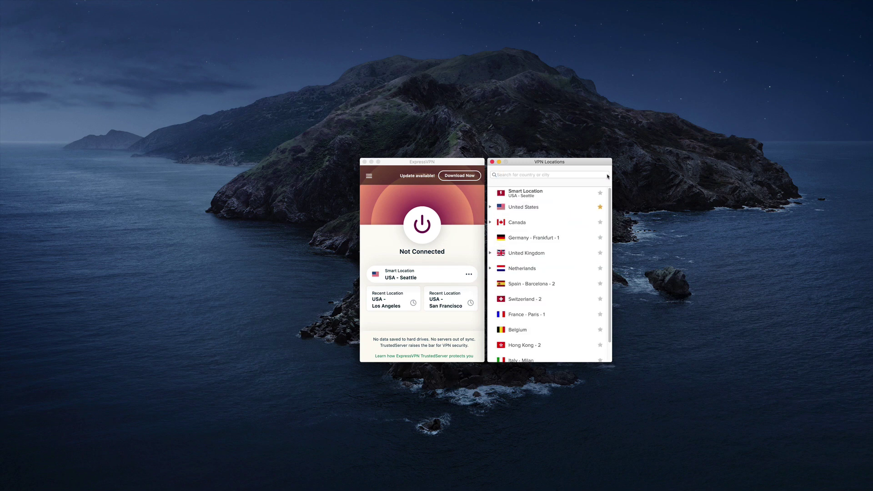
pyautogui.click(490, 207)
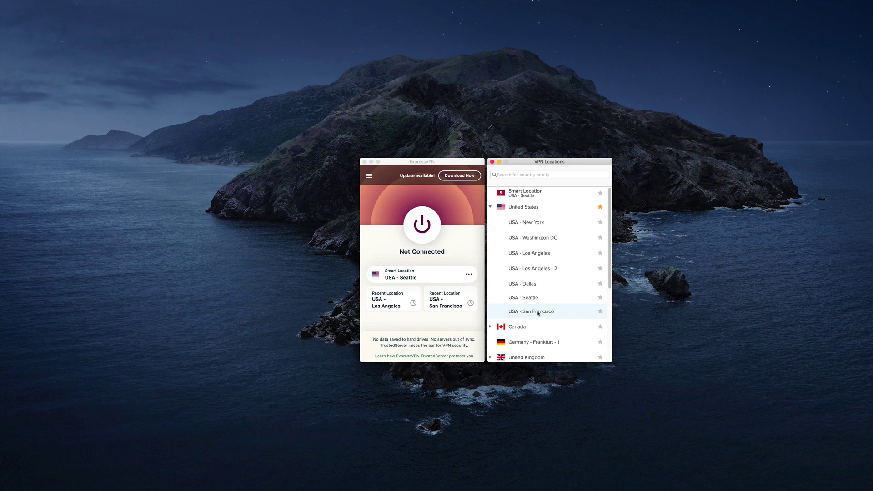
pyautogui.click(538, 313)
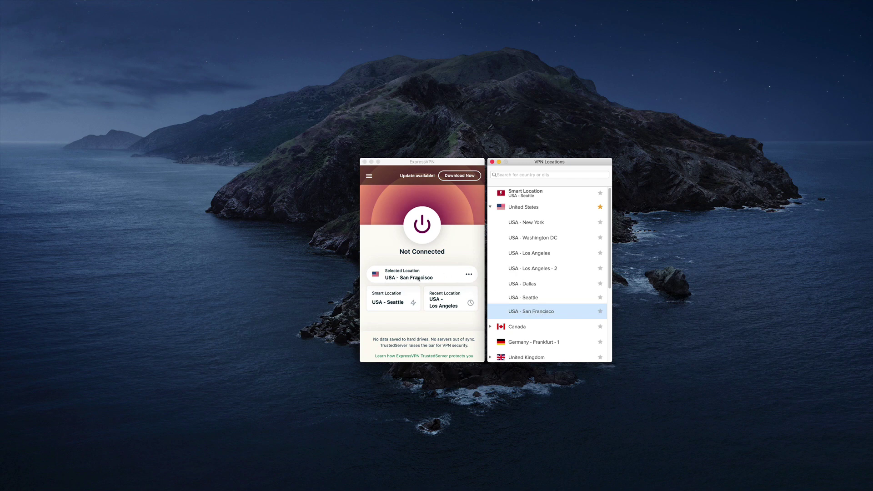
pyautogui.click(425, 227)
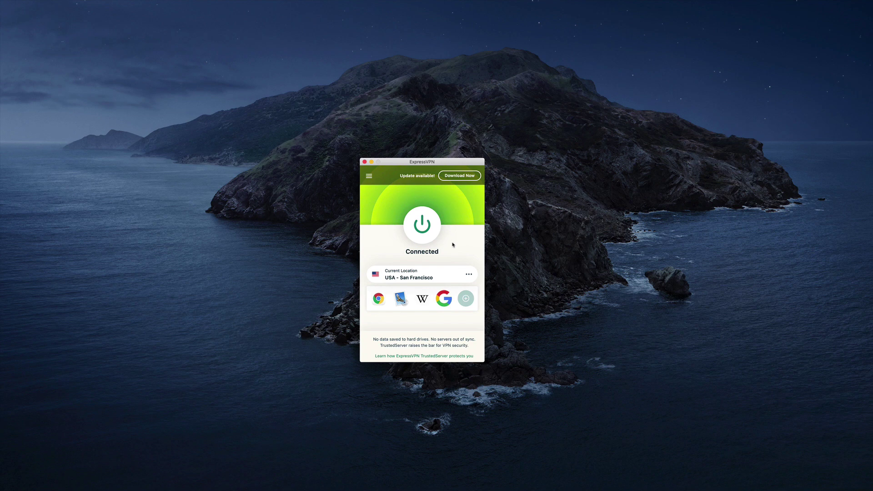
# Step: Disconnect from USA - San Francisco, then quit ExpressVPN
pyautogui.click(423, 226)
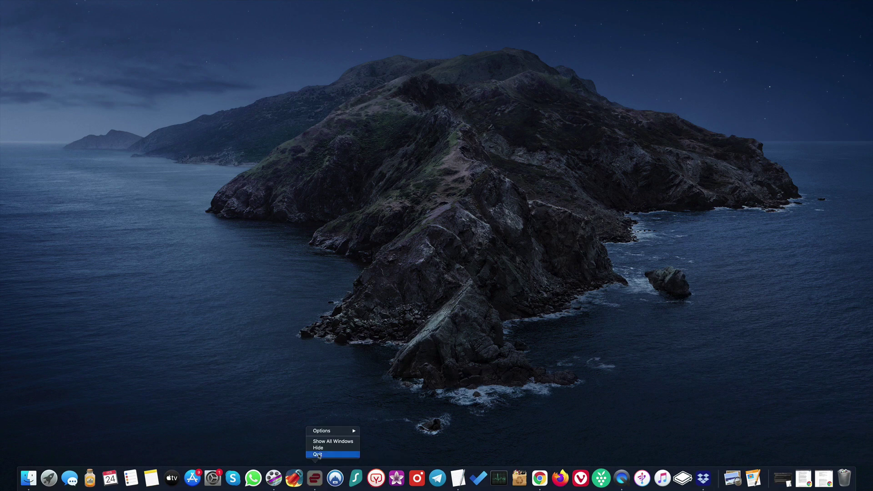
pyautogui.click(321, 454)
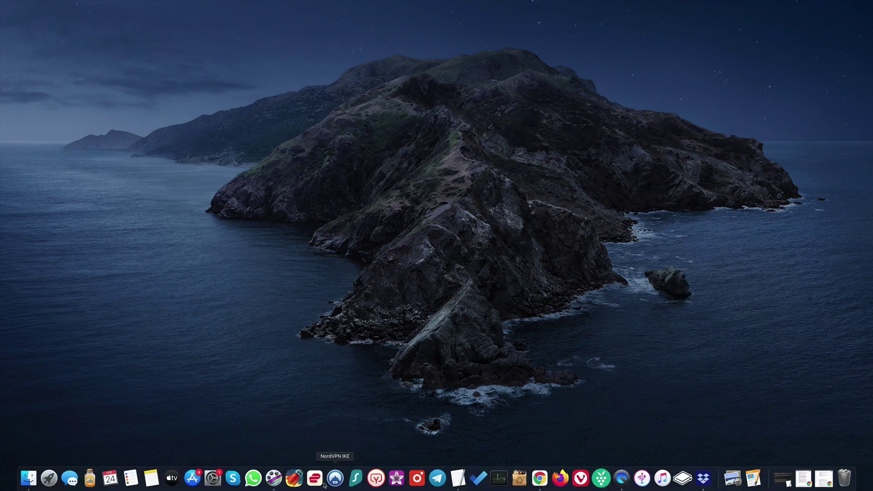
# Step: Reopen ExpressVPN and connect via the recent location USA - Los Angeles
pyautogui.click(315, 479)
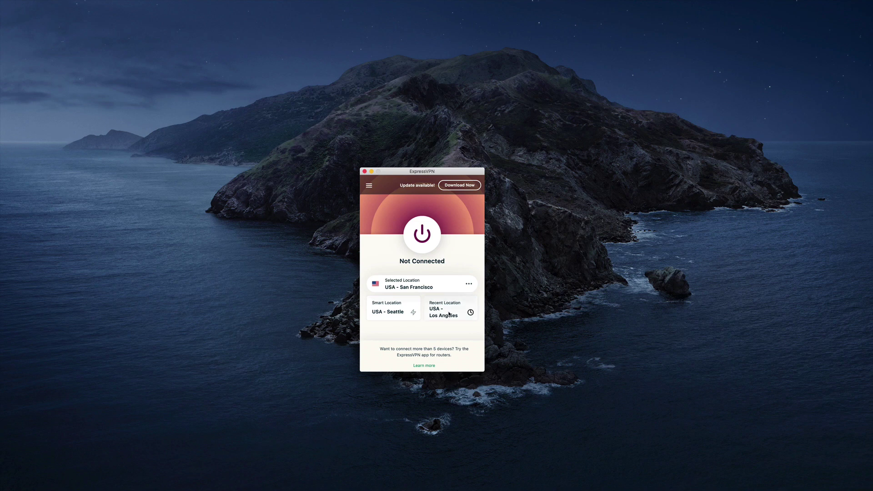
pyautogui.click(447, 313)
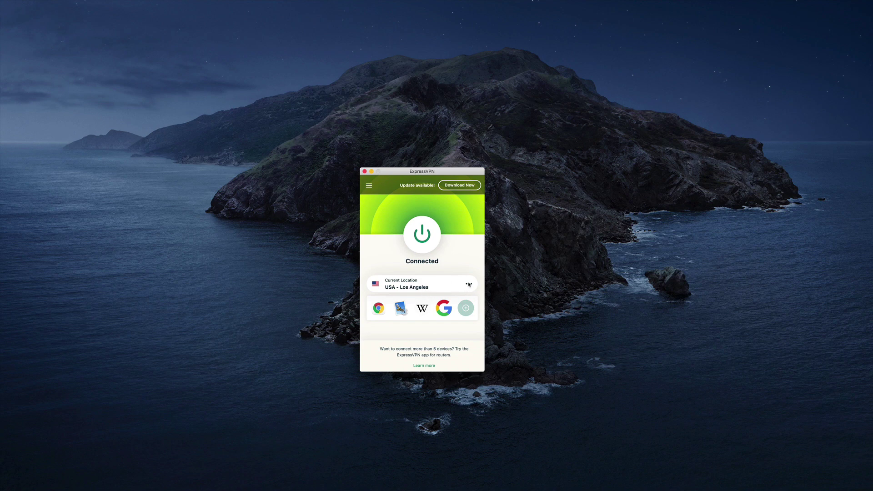
# Step: Switch to the Smart Location USA - Seattle from VPN Locations, confirming the alert with Continue
pyautogui.click(469, 284)
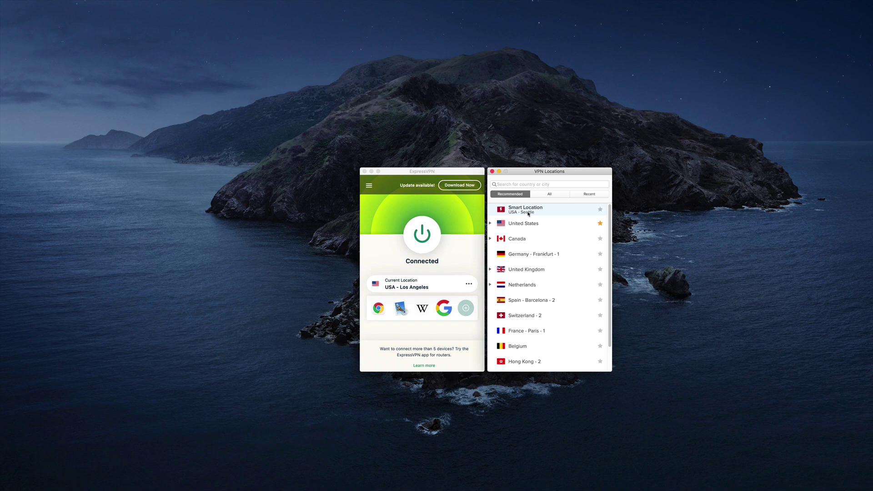
pyautogui.doubleClick(543, 214)
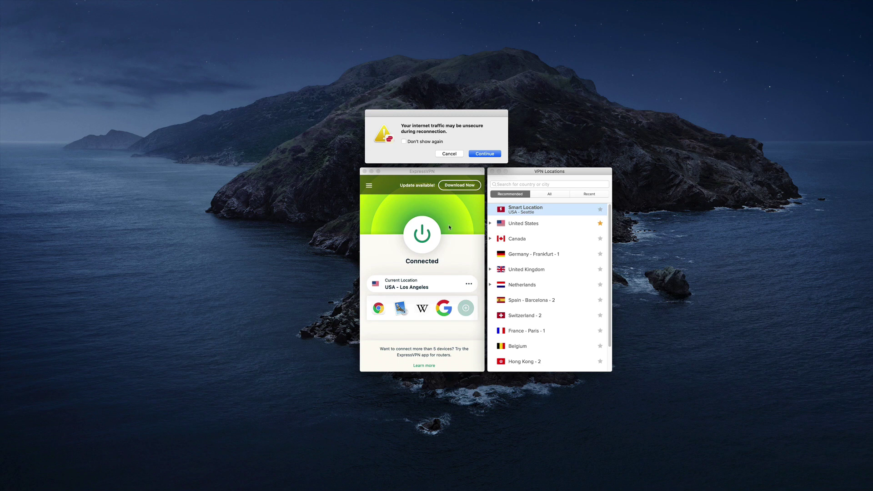
pyautogui.click(481, 154)
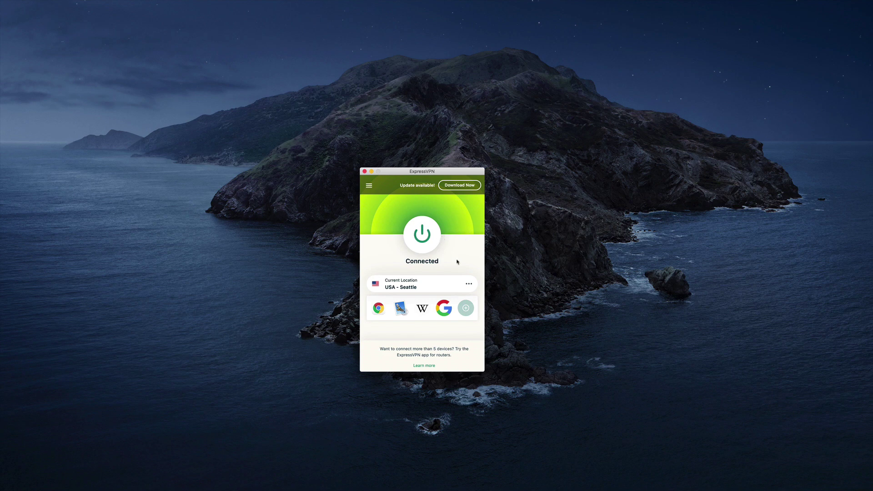
# Step: Open the VPN Locations list once more
pyautogui.click(469, 285)
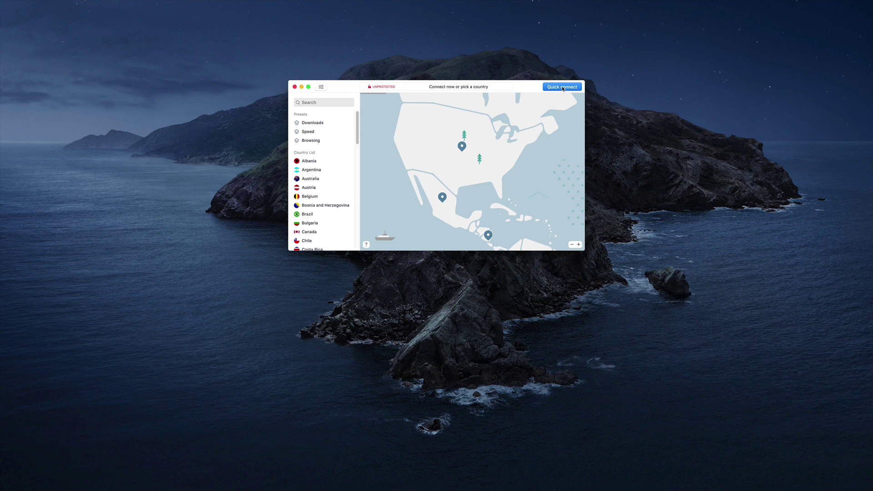
# Step: Quick-connect NordVPN to its recommended United States server
pyautogui.click(560, 87)
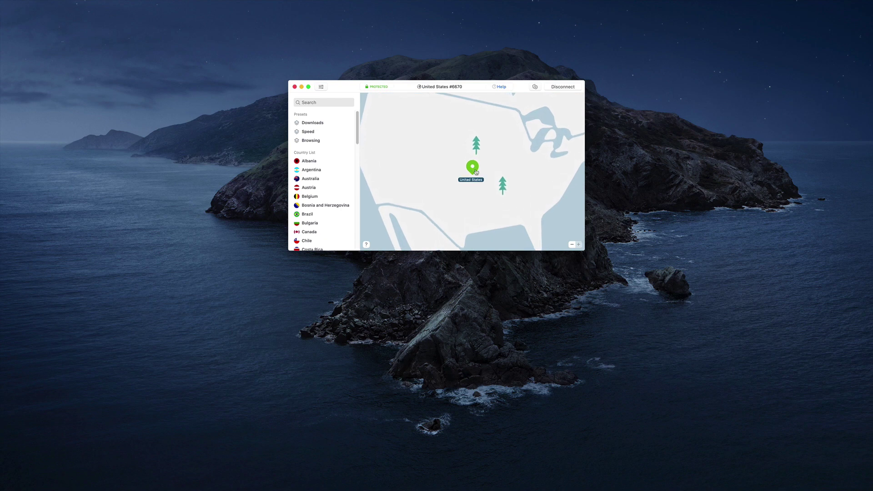
pyautogui.moveTo(357, 125)
pyautogui.mouseDown()
pyautogui.moveTo(361, 157)
pyautogui.moveTo(359, 123)
pyautogui.mouseUp()
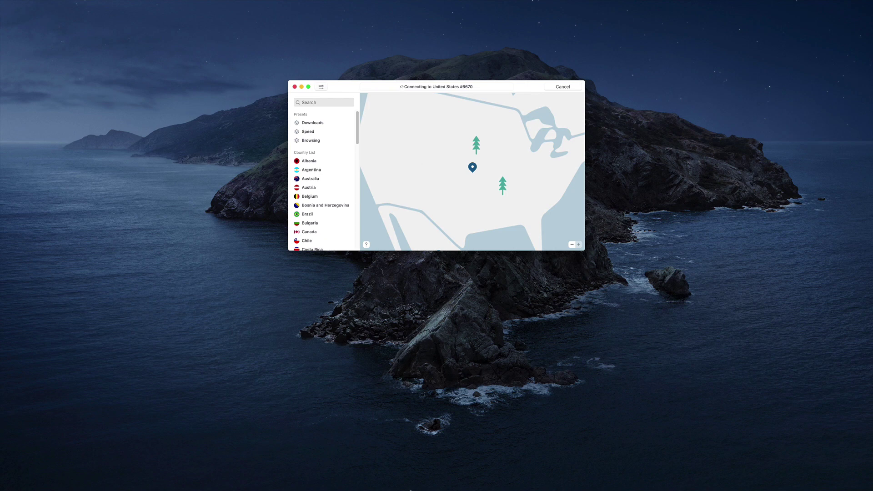
# Step: Bring ExpressVPN back, move its window to the left side, and disconnect it
pyautogui.click(315, 478)
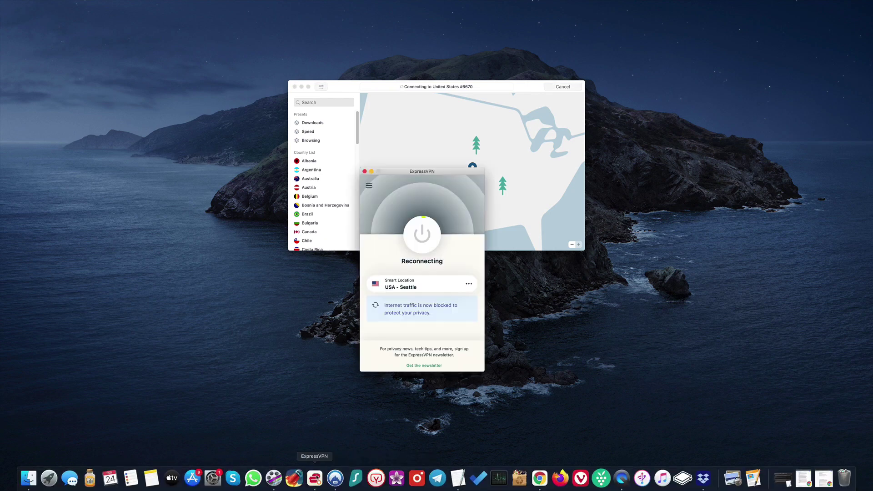
pyautogui.moveTo(397, 214); pyautogui.dragTo(179, 125)
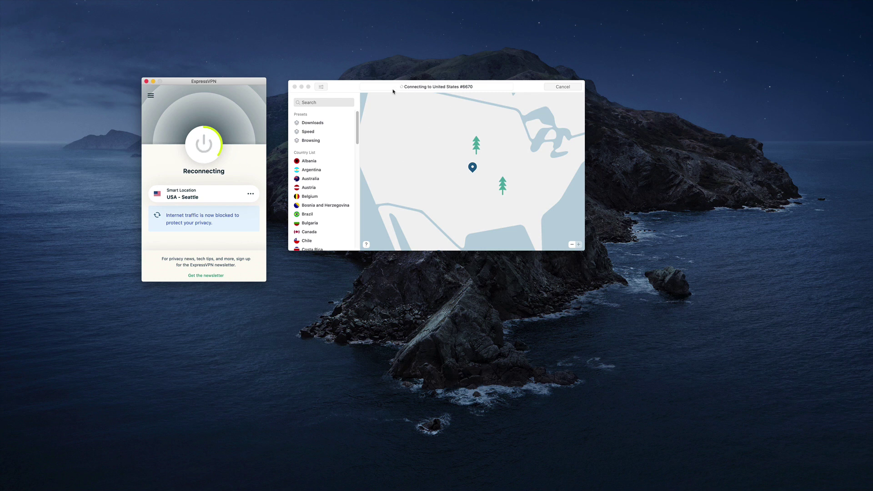
pyautogui.click(204, 150)
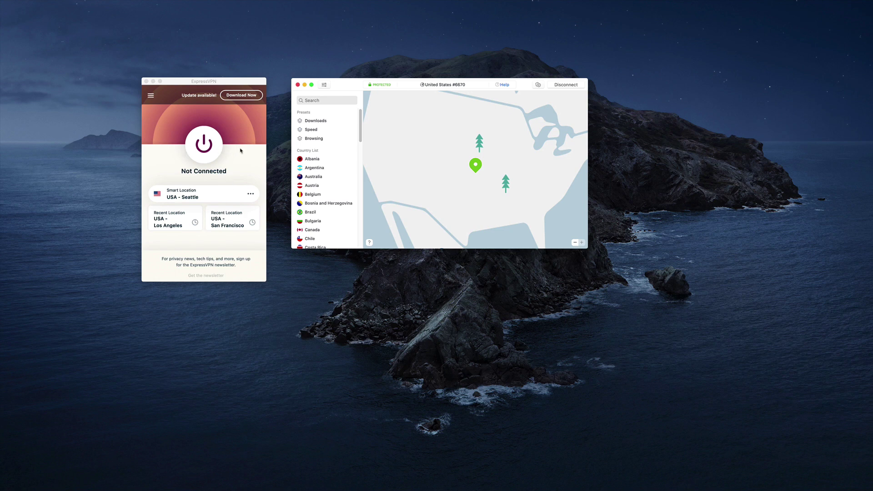
# Step: Show the United States regions and servers in NordVPN's country list
pyautogui.moveTo(360, 124); pyautogui.dragTo(364, 248)
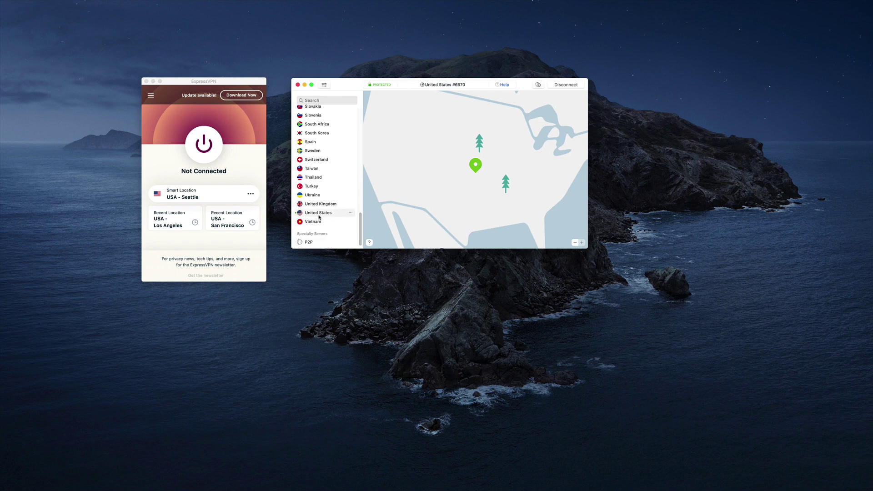
pyautogui.click(350, 213)
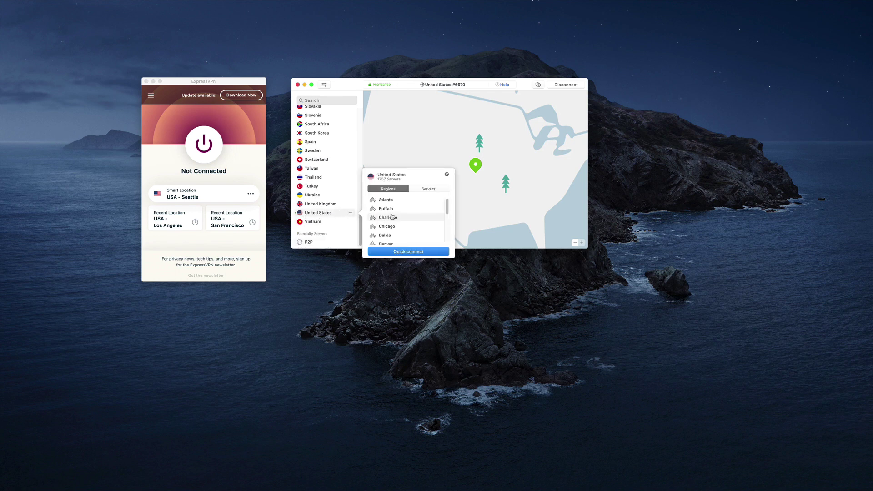
pyautogui.scroll(-2, 393, 219)
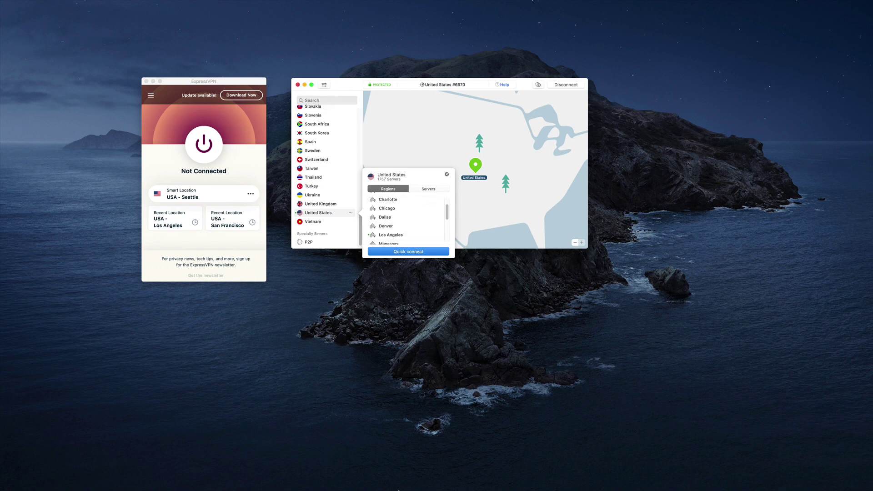
pyautogui.moveTo(398, 490)
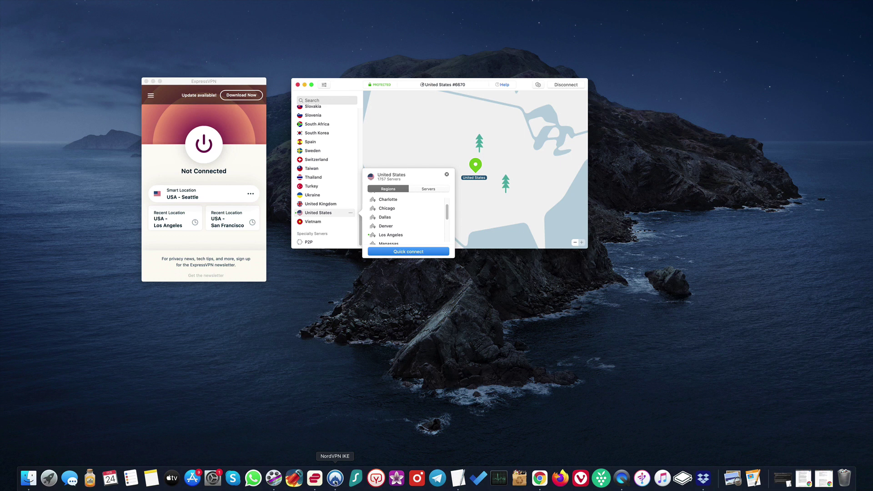
# Step: Disconnect NordVPN, then connect Surfshark to the fastest server (United States - Bend) and disconnect it
pyautogui.click(566, 85)
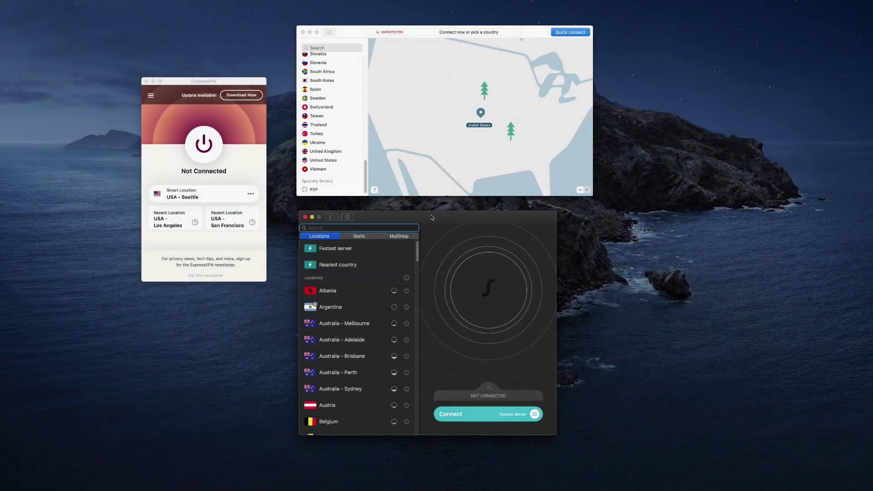
pyautogui.moveTo(431, 218); pyautogui.dragTo(431, 216)
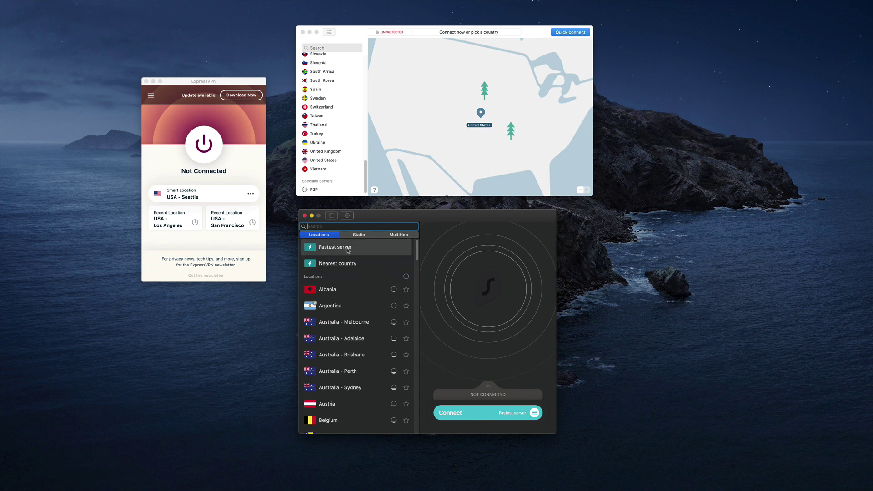
pyautogui.click(348, 250)
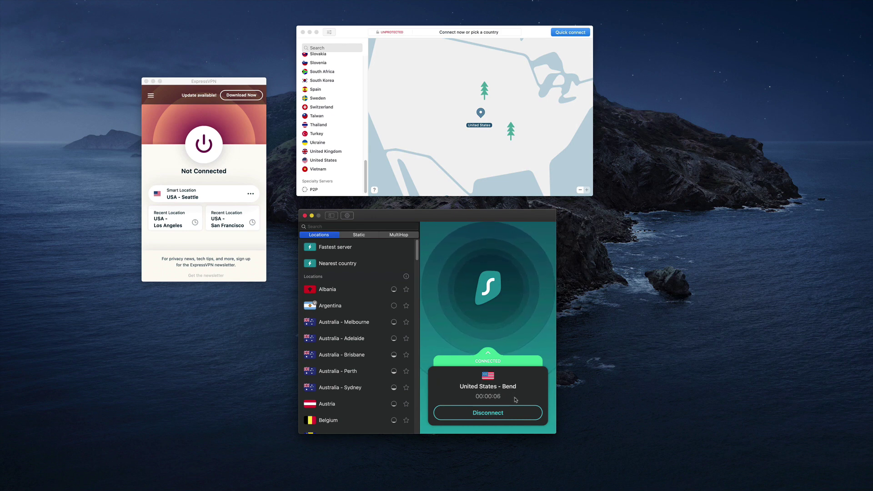
pyautogui.click(495, 416)
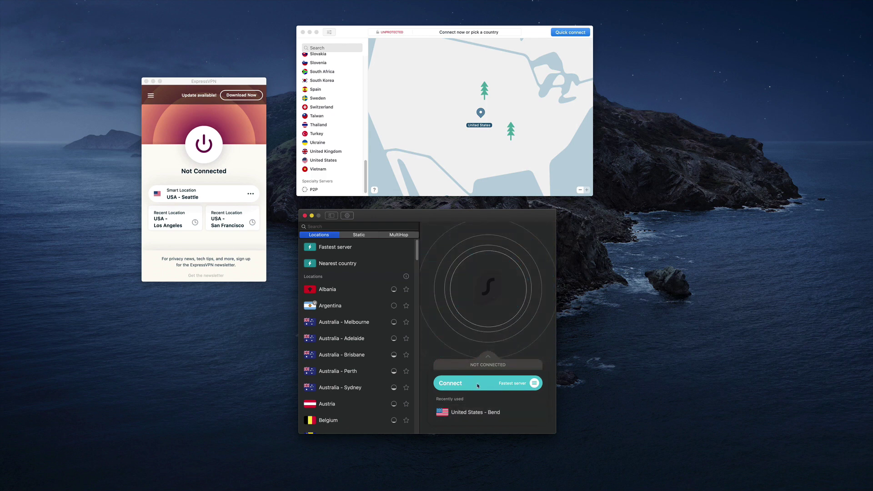
# Step: Quit and relaunch Surfshark, place its window below NordVPN, and connect to the fastest server
pyautogui.click(305, 217)
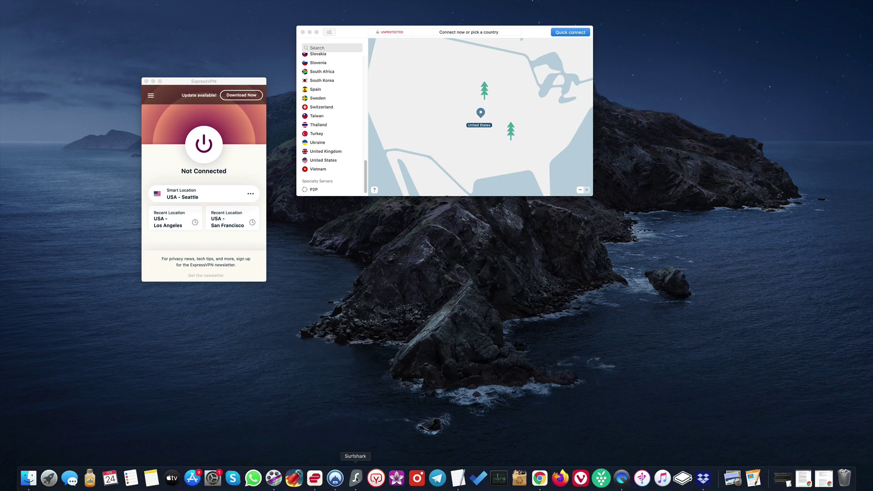
pyautogui.rightClick(356, 478)
pyautogui.click(361, 452)
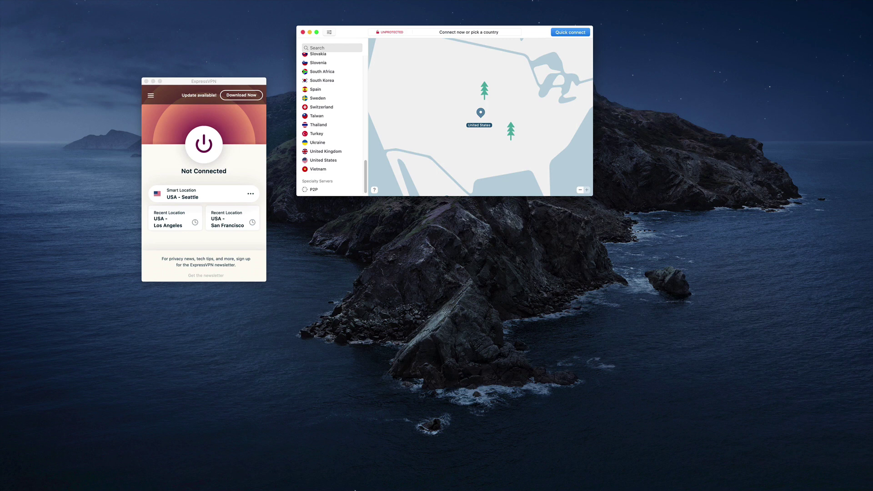
pyautogui.click(357, 479)
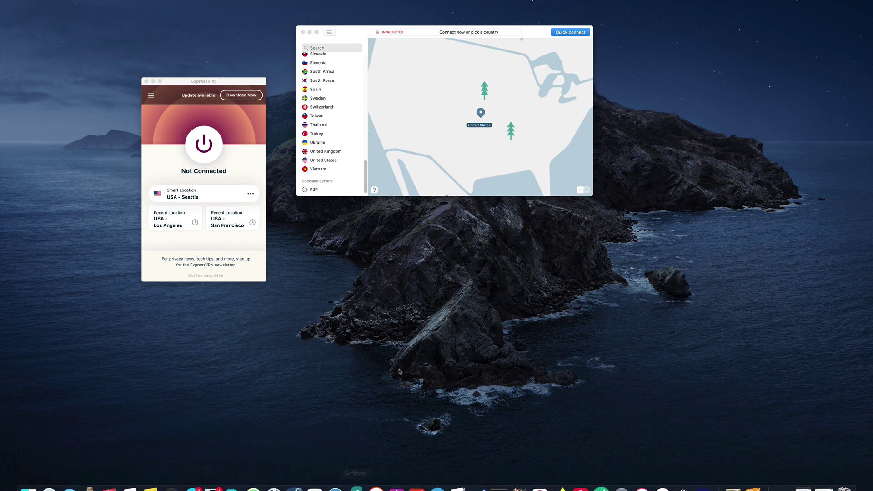
pyautogui.moveTo(246, 168); pyautogui.dragTo(417, 217)
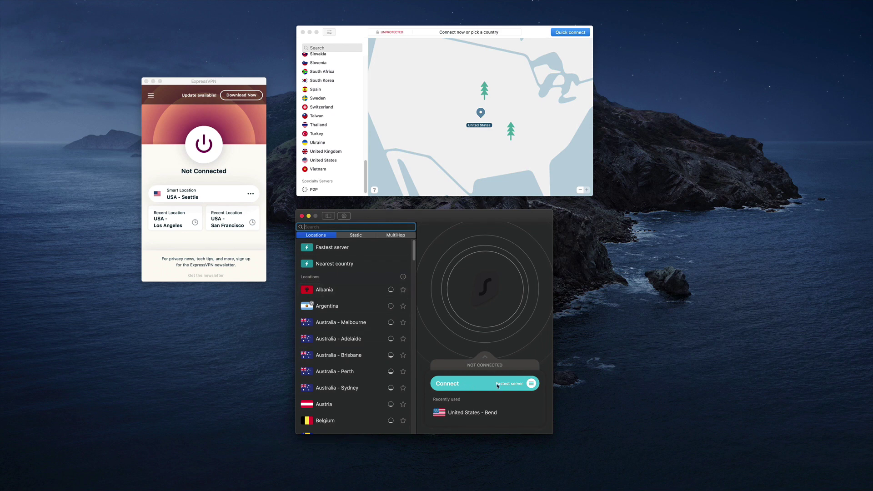
pyautogui.click(474, 384)
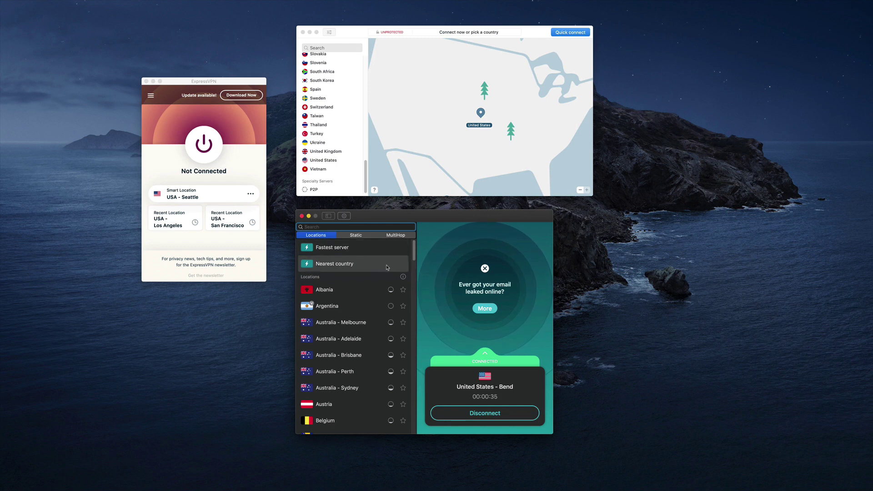
pyautogui.scroll(-10, 367, 291)
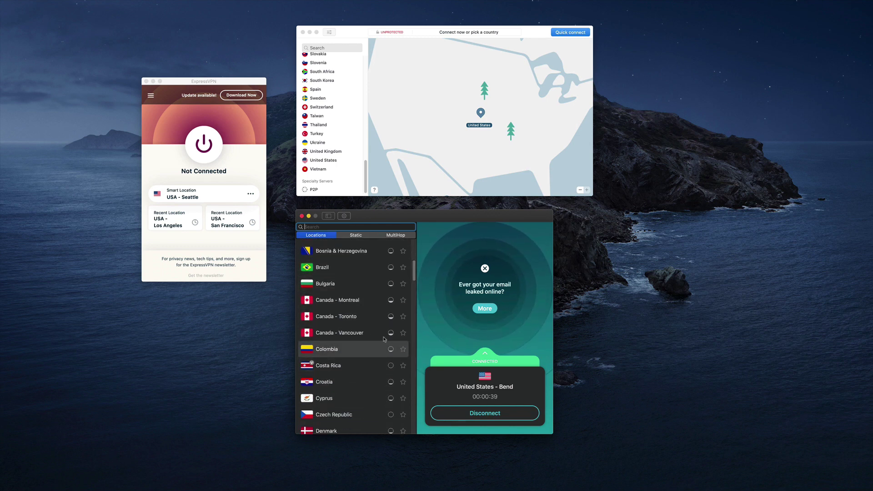
pyautogui.moveTo(416, 262); pyautogui.dragTo(412, 247)
pyautogui.scroll(-2, 405, 259)
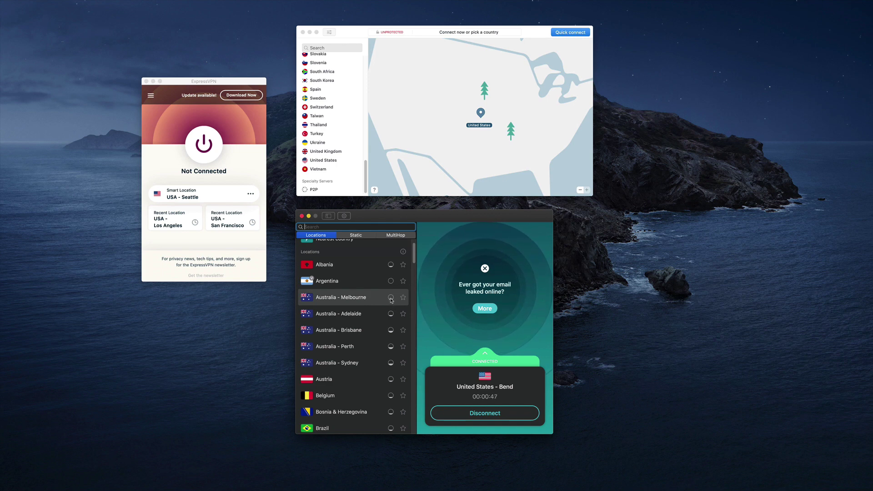
pyautogui.scroll(-5, 415, 269)
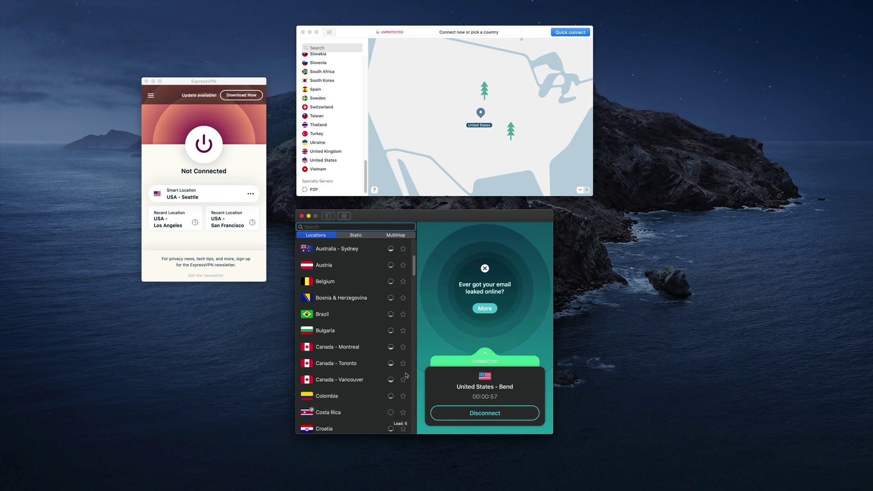
pyautogui.moveTo(415, 266); pyautogui.dragTo(403, 245)
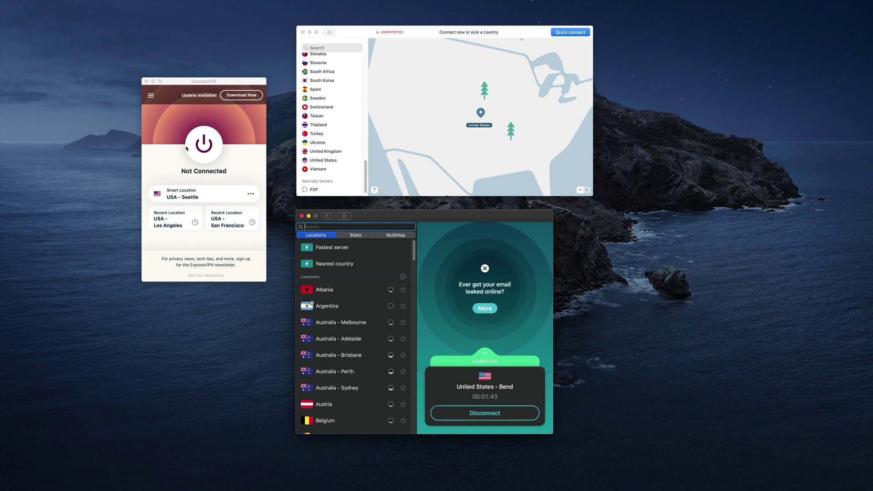
pyautogui.click(347, 34)
pyautogui.moveTo(350, 33); pyautogui.dragTo(351, 36)
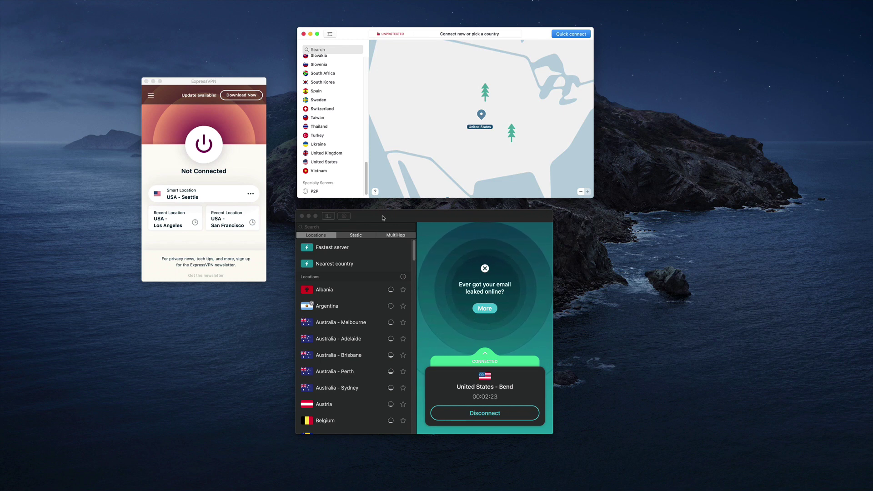
pyautogui.click(382, 218)
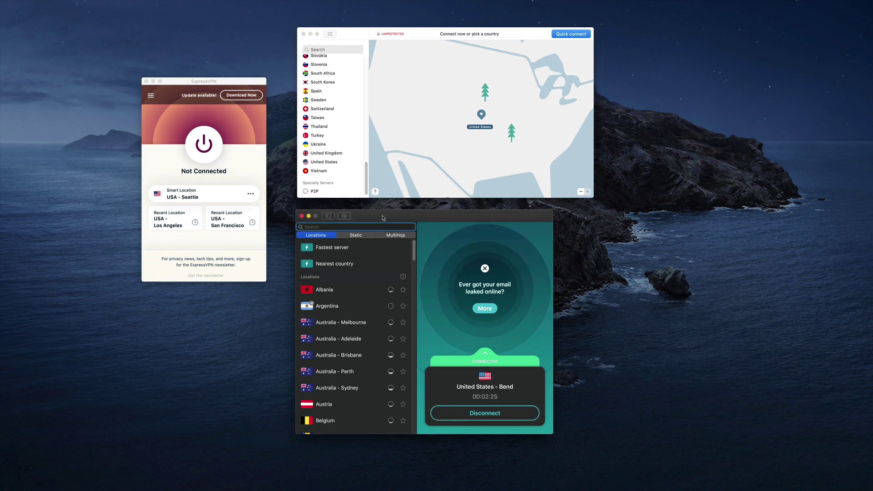
pyautogui.moveTo(382, 218); pyautogui.dragTo(385, 218)
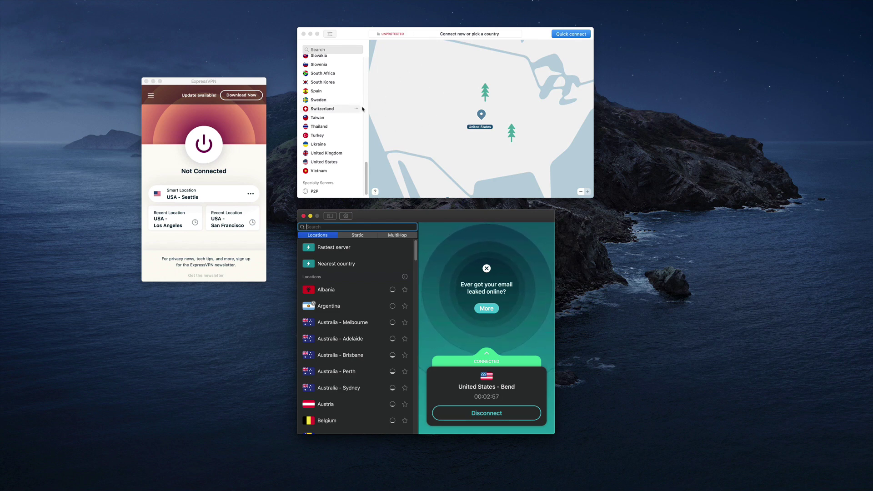
pyautogui.click(366, 169)
pyautogui.moveTo(366, 168); pyautogui.dragTo(366, 149)
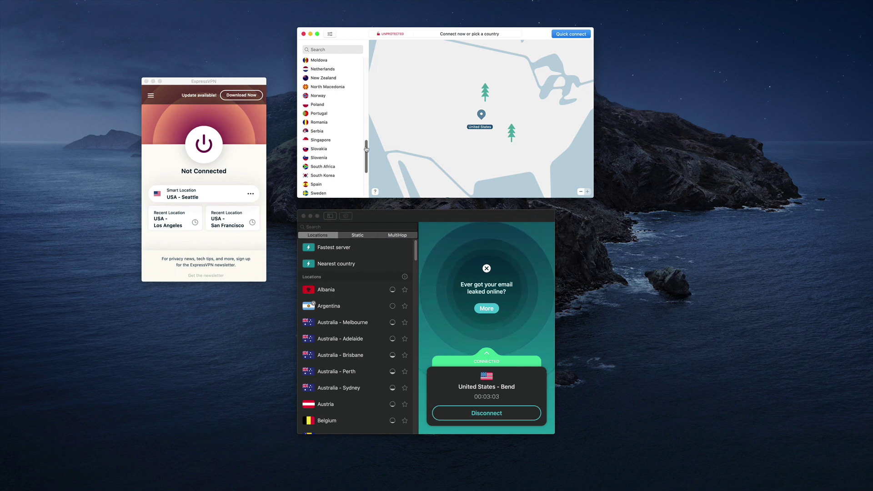
pyautogui.moveTo(366, 149); pyautogui.dragTo(367, 157)
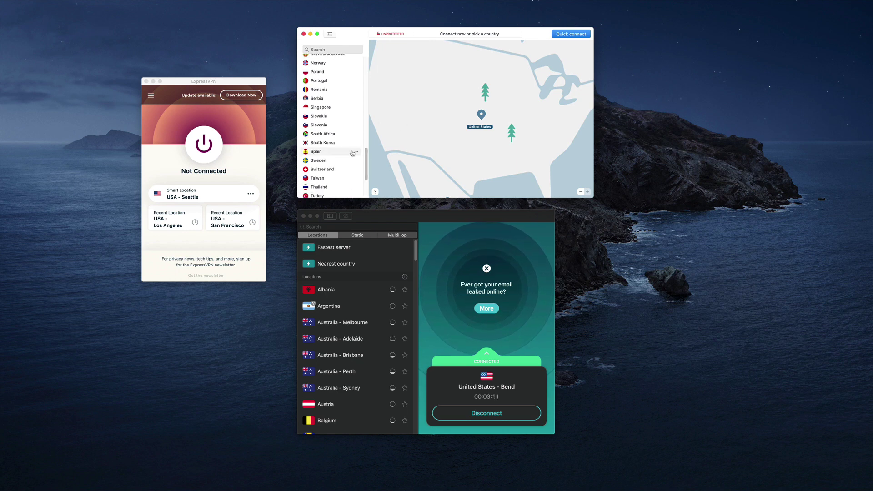
pyautogui.click(393, 218)
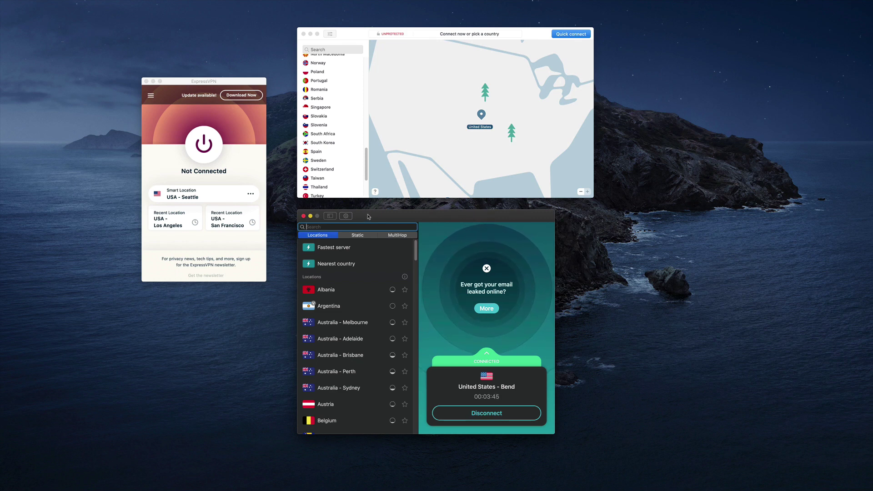
pyautogui.moveTo(368, 216); pyautogui.dragTo(369, 219)
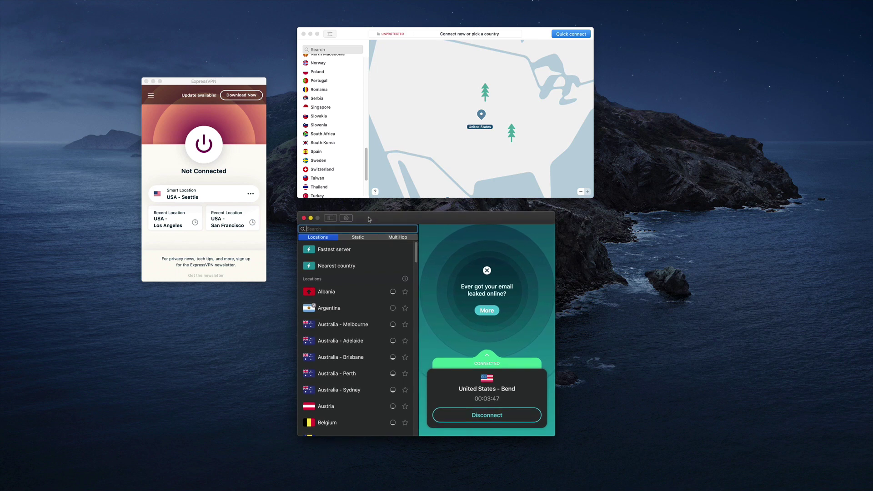